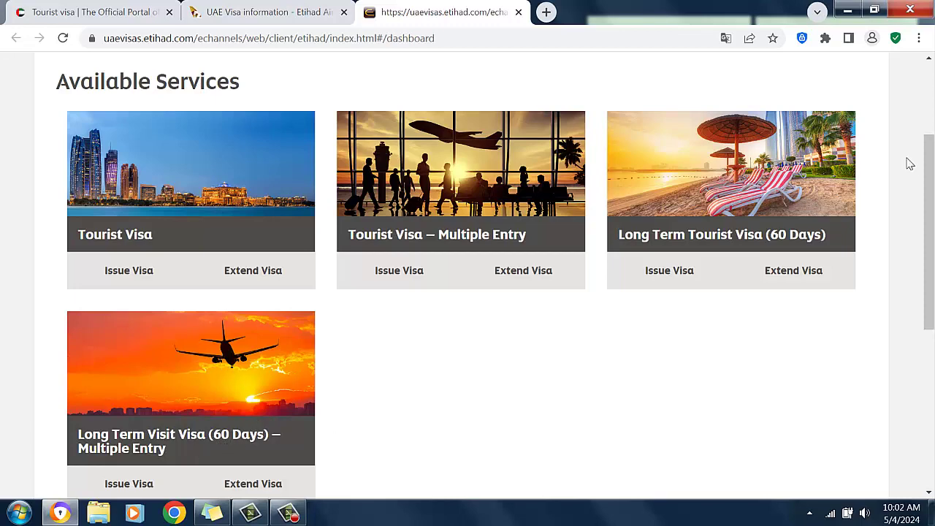
Step: Start an application to issue a new visa under the Tourist Visa service
{"action": "mouse_move", "coordinate": [931, 177]}
{"action": "left_mouse_down"}
{"action": "mouse_move", "coordinate": [932, 204]}
{"action": "mouse_move", "coordinate": [932, 185]}
{"action": "left_mouse_up"}
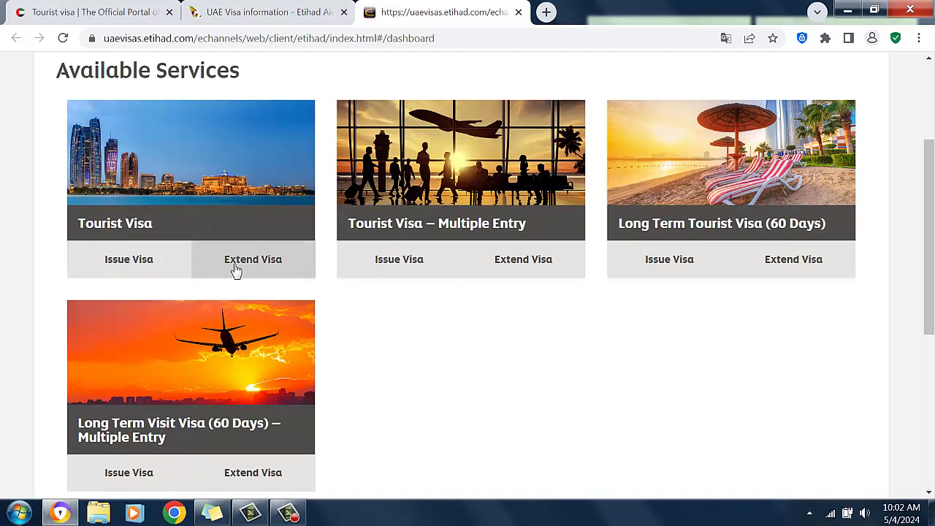
{"action": "left_click", "coordinate": [132, 266]}
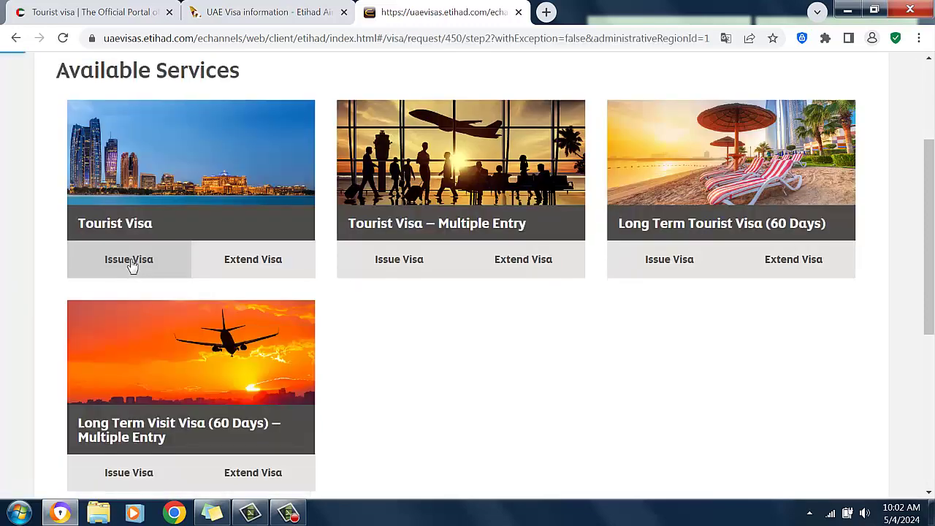
{"action": "left_click", "coordinate": [132, 266]}
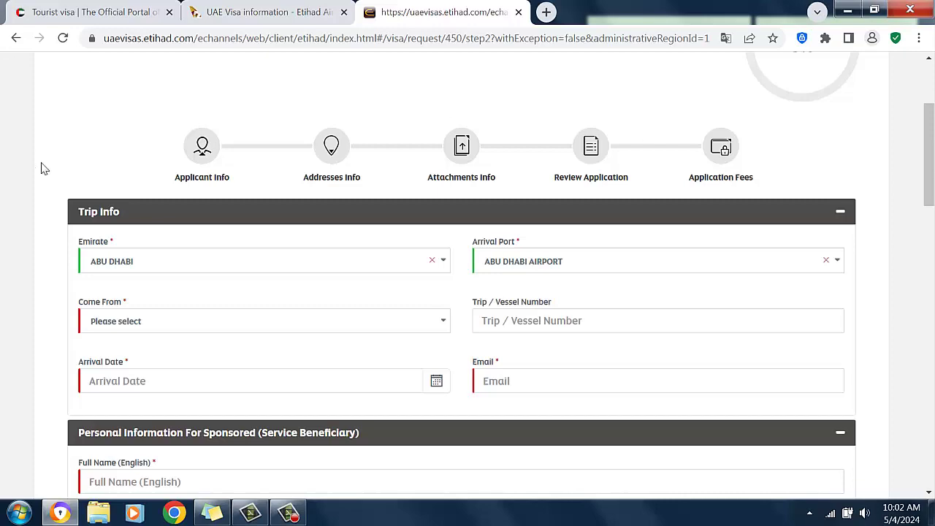
Step: Select ABU DHABI as the emirate and keep ABU DHABI AIRPORT as the arrival port in the trip info
{"action": "mouse_move", "coordinate": [928, 139]}
{"action": "left_mouse_down"}
{"action": "mouse_move", "coordinate": [927, 106]}
{"action": "mouse_move", "coordinate": [932, 121]}
{"action": "left_mouse_up"}
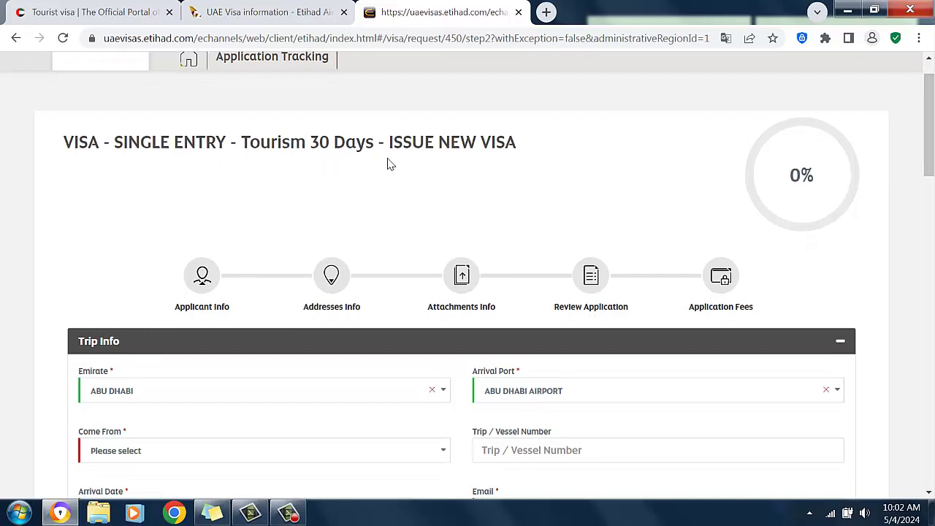
{"action": "left_click_drag", "start_coordinate": [930, 140], "coordinate": [931, 197]}
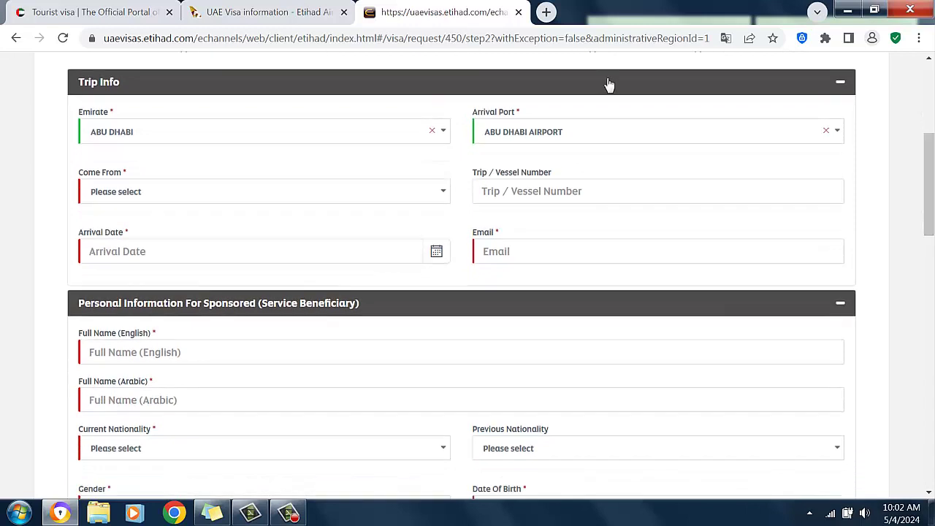
{"action": "left_click", "coordinate": [450, 139]}
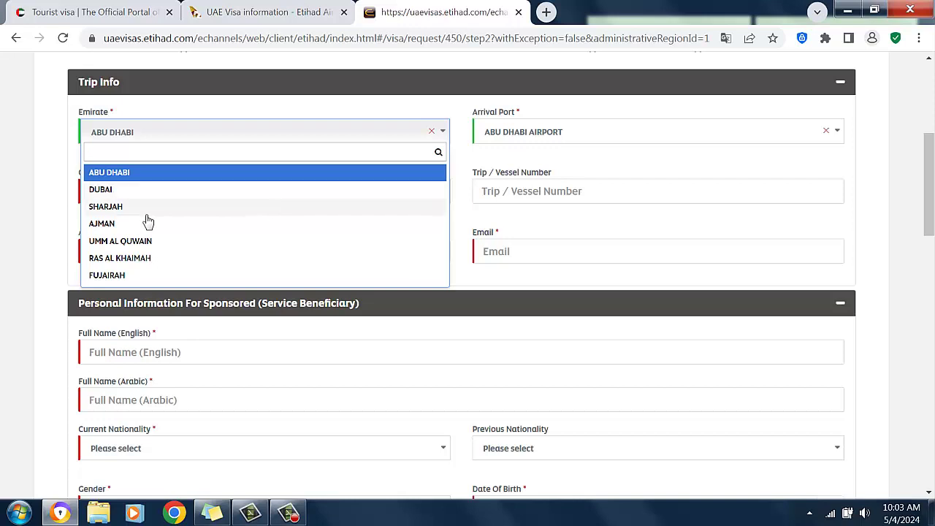
{"action": "left_click", "coordinate": [131, 182]}
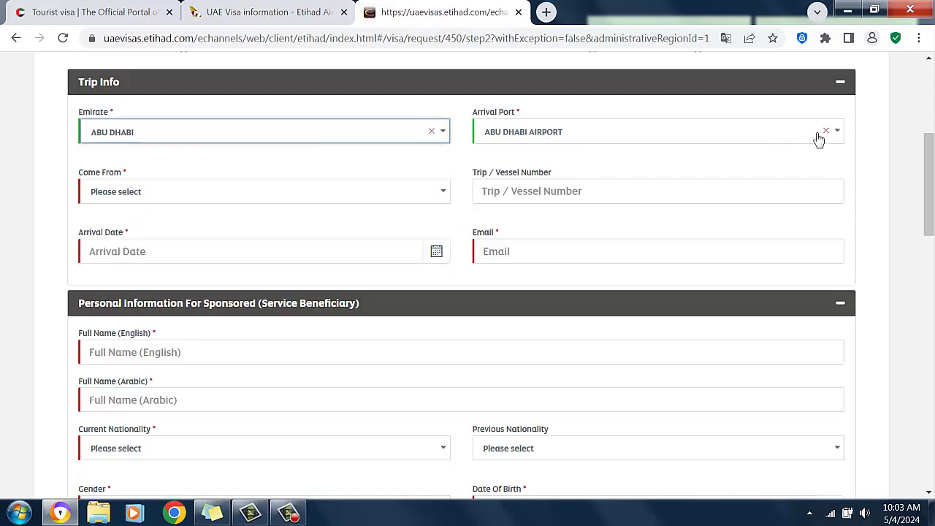
{"action": "left_click", "coordinate": [844, 134]}
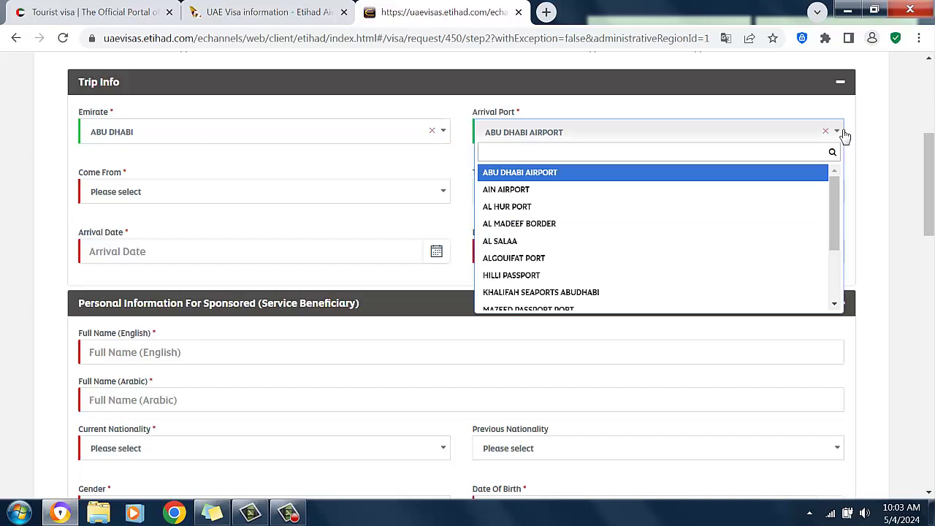
{"action": "left_click", "coordinate": [844, 134]}
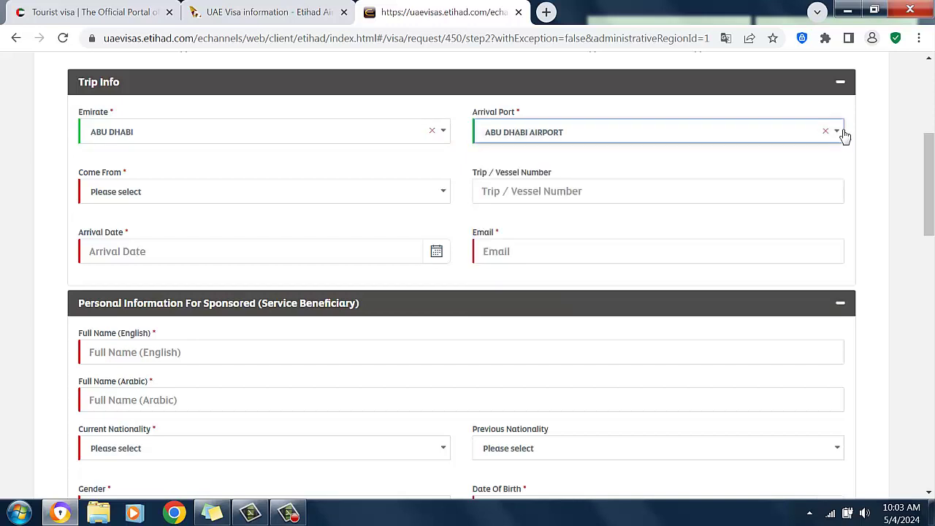
Step: Set the country the traveller comes from to INDIA, leaving the trip or vessel number empty
{"action": "left_click", "coordinate": [436, 201]}
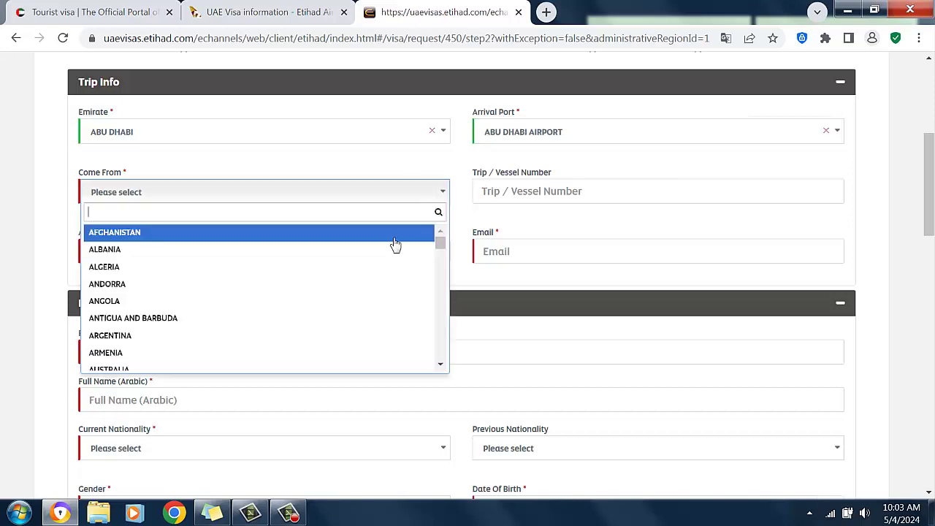
{"action": "type", "text": "in"}
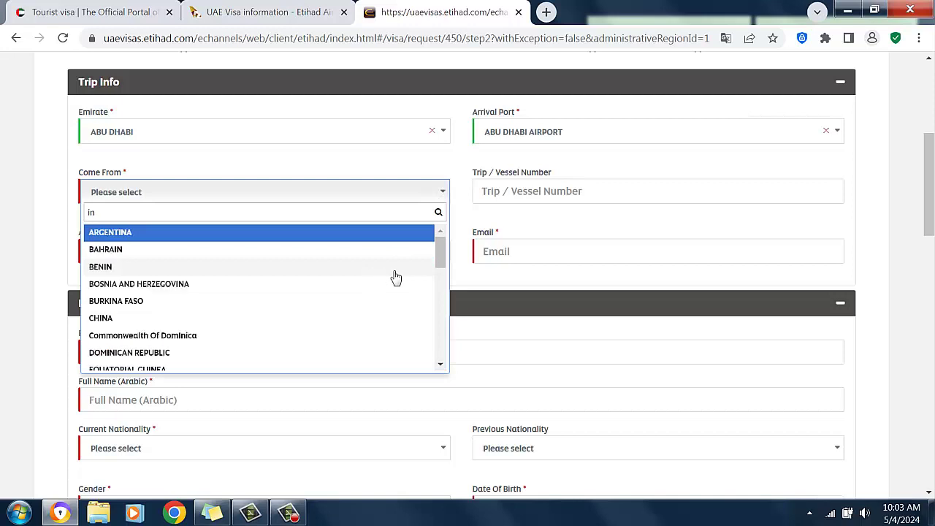
{"action": "left_click_drag", "start_coordinate": [438, 261], "coordinate": [442, 297]}
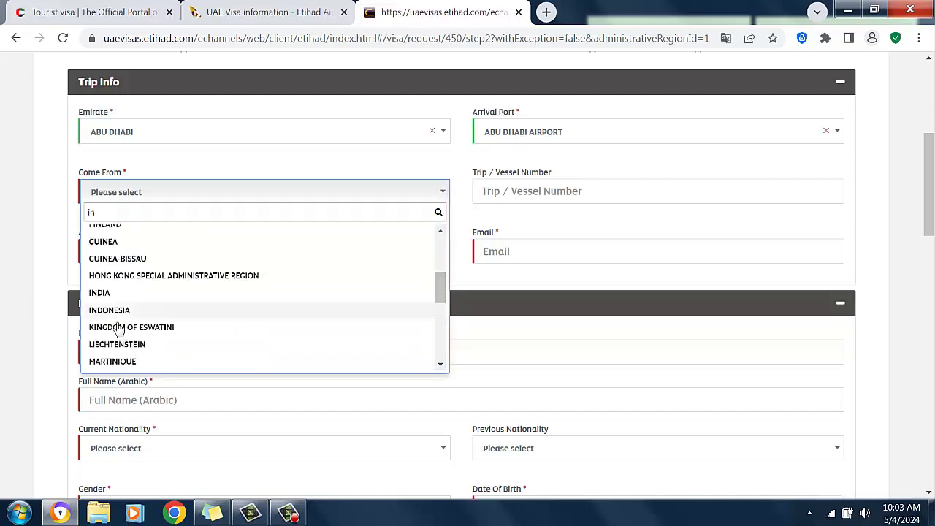
{"action": "left_click", "coordinate": [100, 293]}
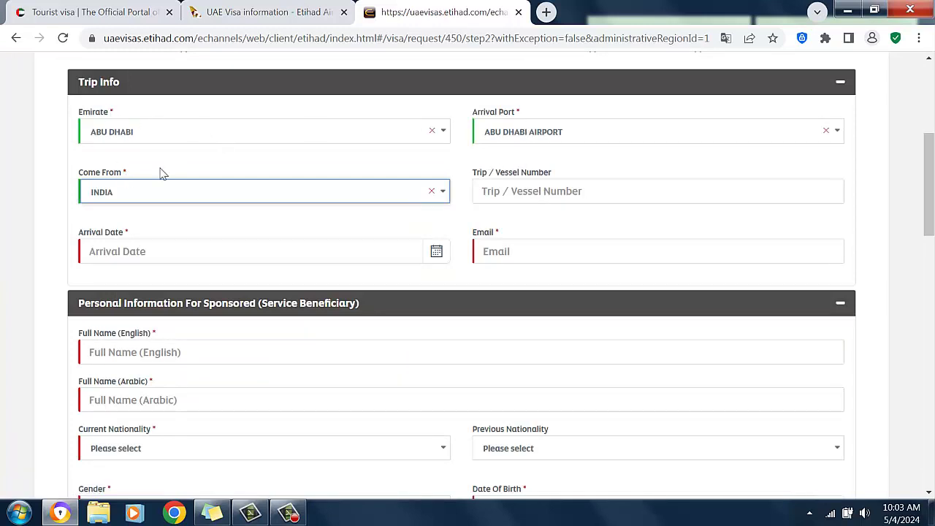
{"action": "left_click", "coordinate": [542, 200]}
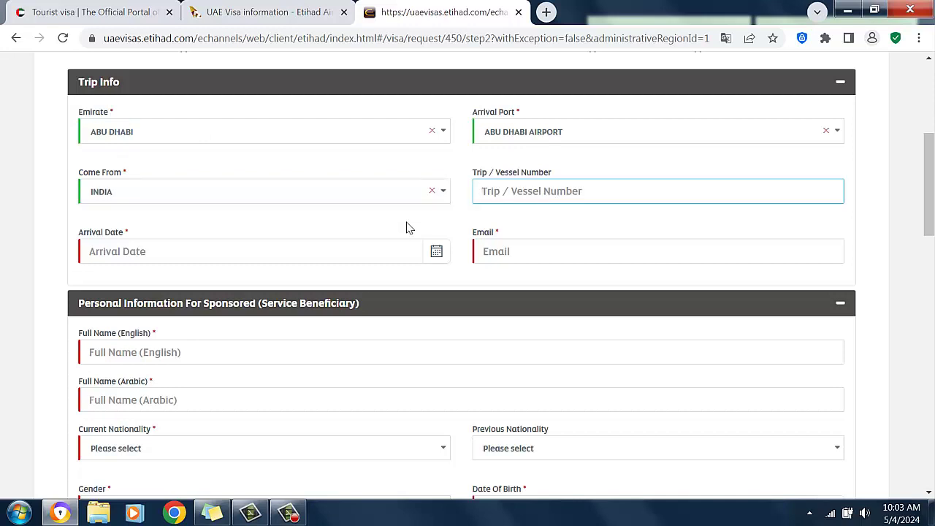
Step: Set the arrival date to 02/07/2024 and leave the email field empty
{"action": "left_click", "coordinate": [438, 255]}
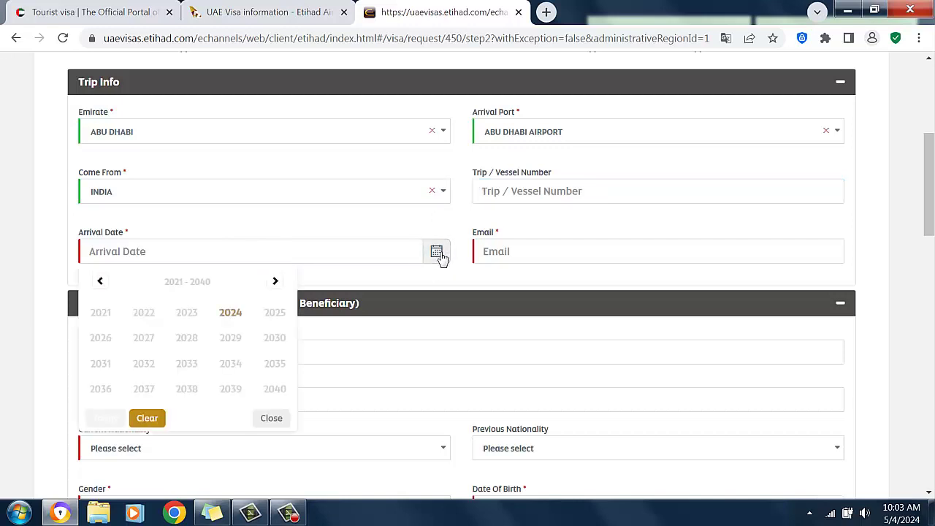
{"action": "left_click", "coordinate": [230, 316]}
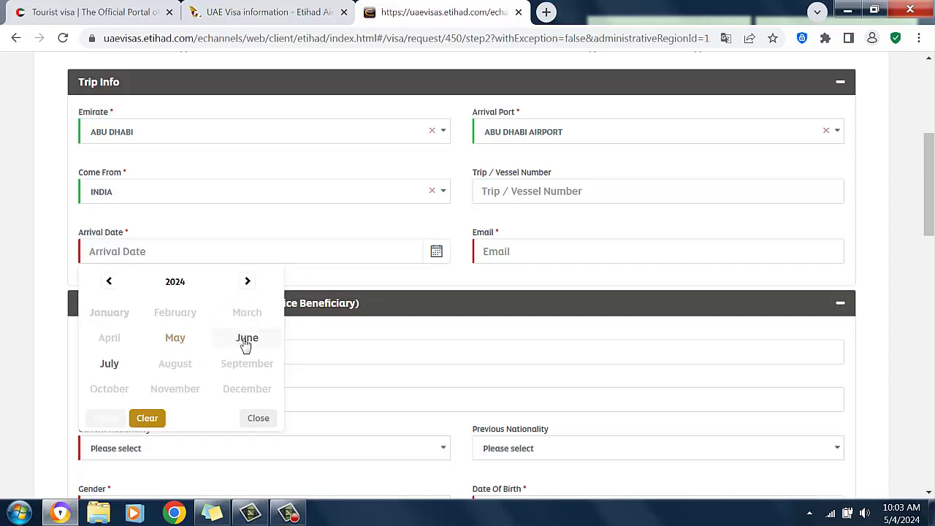
{"action": "left_click", "coordinate": [109, 365]}
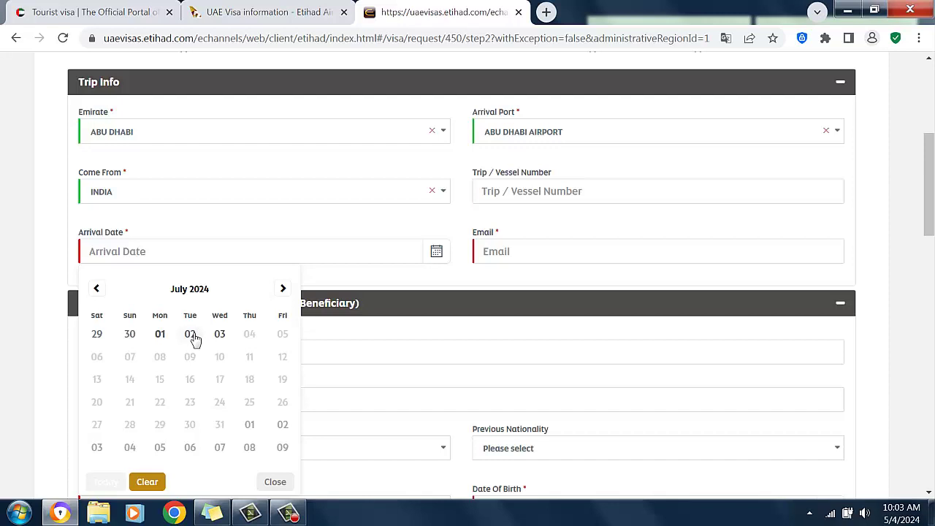
{"action": "left_click", "coordinate": [190, 334]}
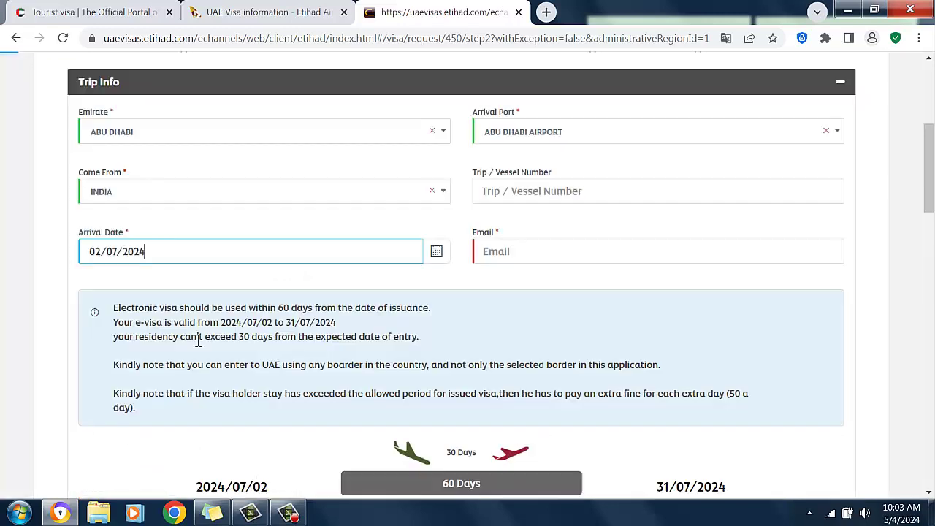
{"action": "left_click", "coordinate": [544, 263]}
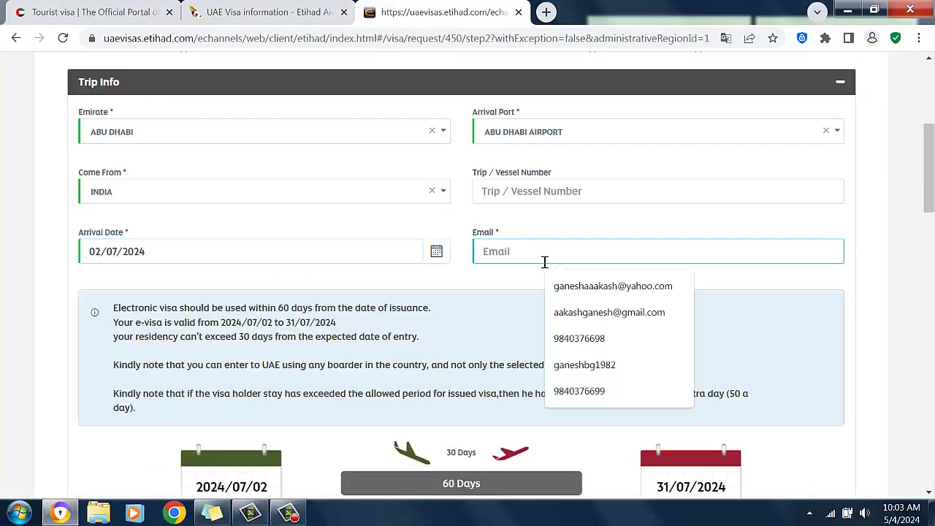
{"action": "left_click", "coordinate": [491, 281]}
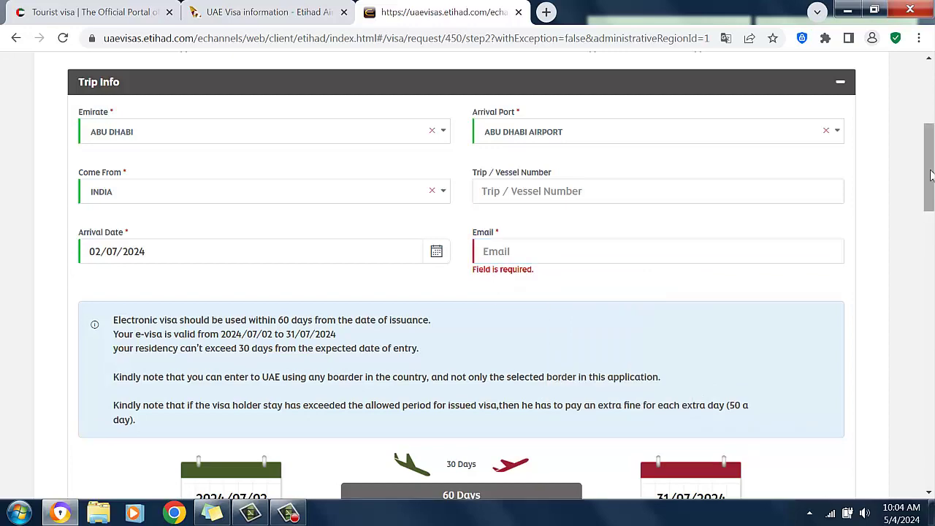
Step: Examine the visa validity notice, the personal and passport information fields, the verification section and the application stages
{"action": "left_click_drag", "start_coordinate": [931, 175], "coordinate": [932, 202]}
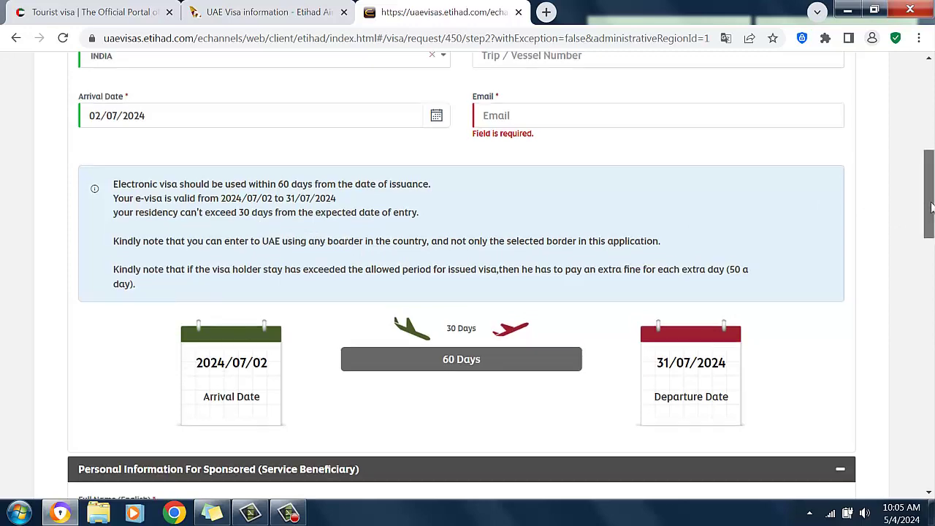
{"action": "left_click_drag", "start_coordinate": [931, 214], "coordinate": [932, 166]}
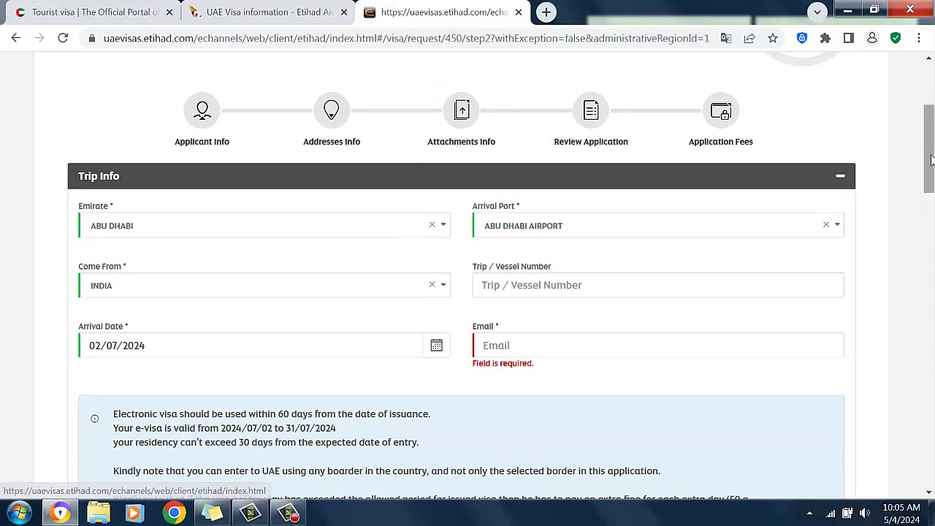
{"action": "left_click_drag", "start_coordinate": [931, 164], "coordinate": [932, 196]}
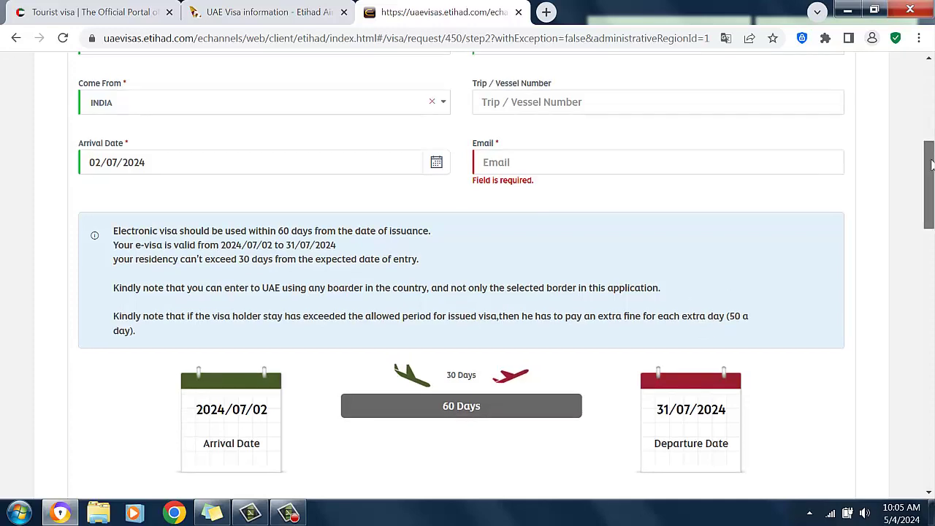
{"action": "left_click_drag", "start_coordinate": [932, 162], "coordinate": [932, 197]}
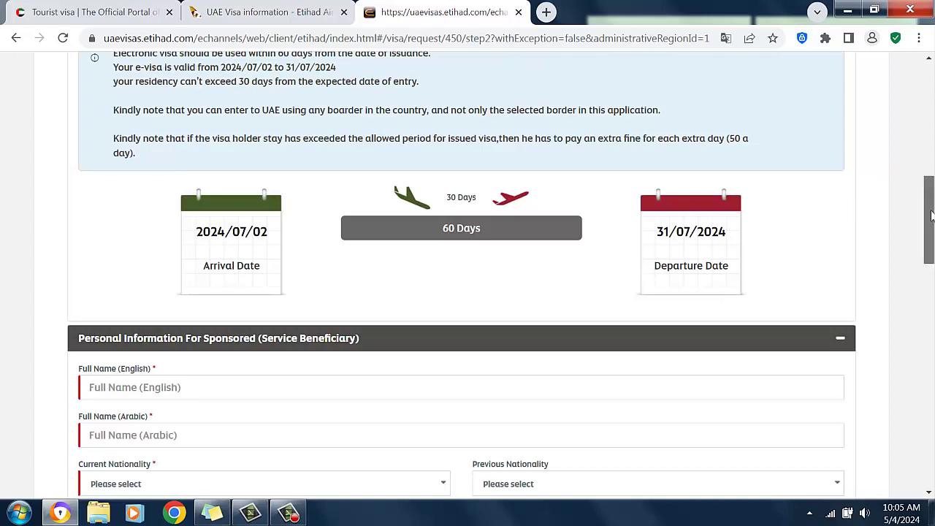
{"action": "left_click_drag", "start_coordinate": [931, 216], "coordinate": [933, 255]}
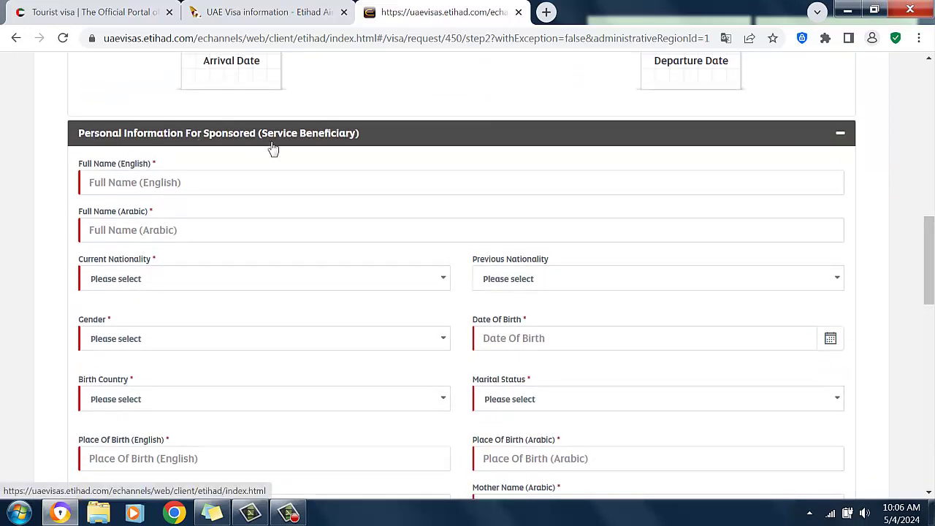
{"action": "scroll", "coordinate": [924, 292], "scroll_direction": "down", "scroll_amount": 1}
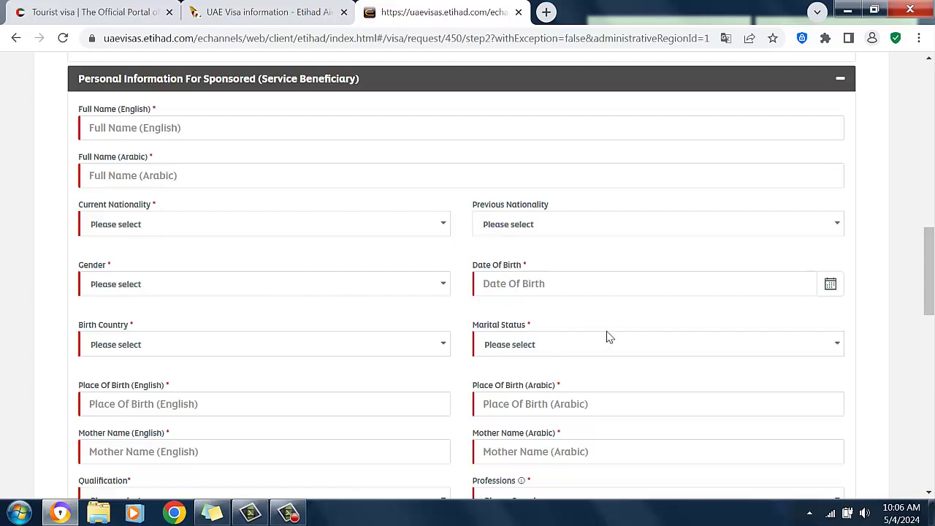
{"action": "left_click_drag", "start_coordinate": [926, 263], "coordinate": [930, 302]}
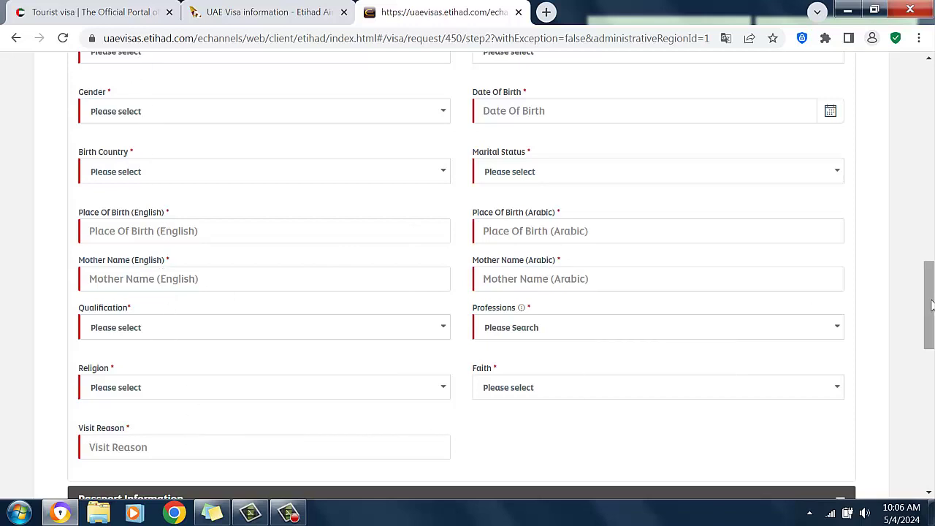
{"action": "left_click_drag", "start_coordinate": [932, 306], "coordinate": [931, 326]}
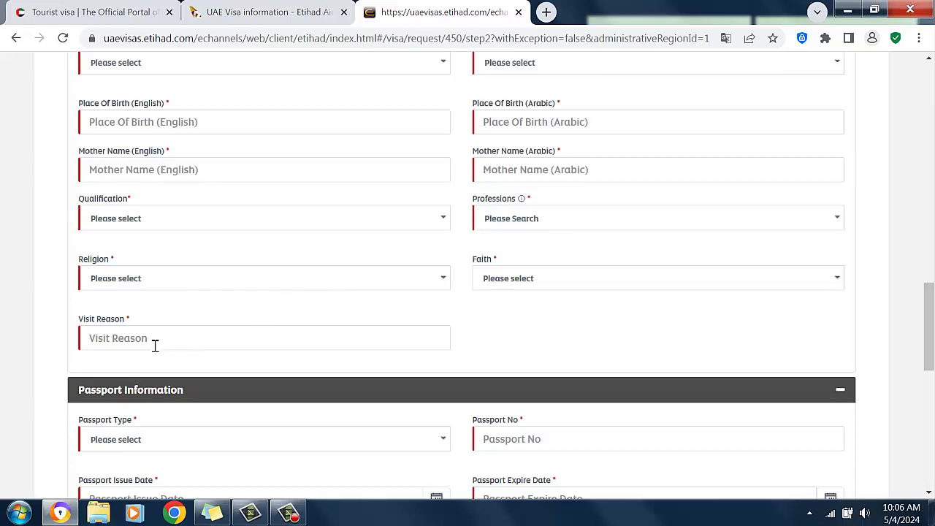
{"action": "left_click_drag", "start_coordinate": [928, 325], "coordinate": [926, 303]}
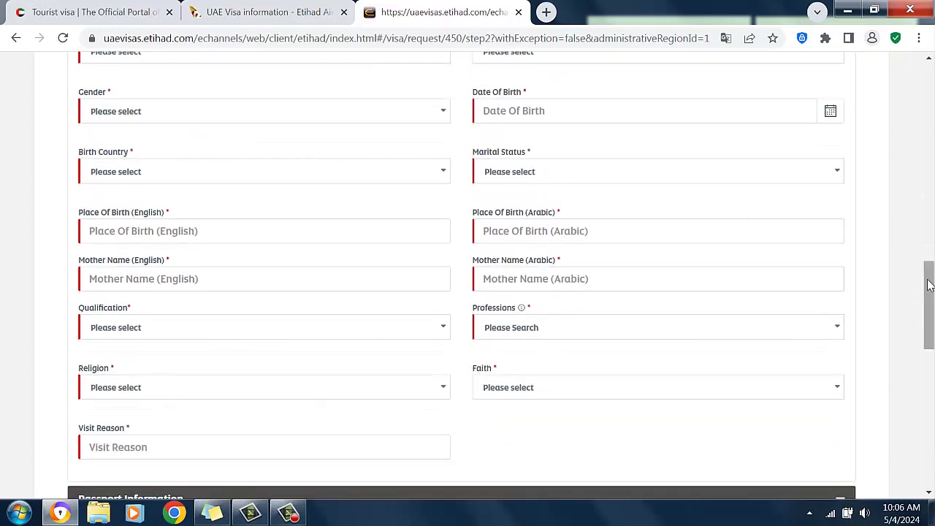
{"action": "left_click_drag", "start_coordinate": [930, 286], "coordinate": [930, 358]}
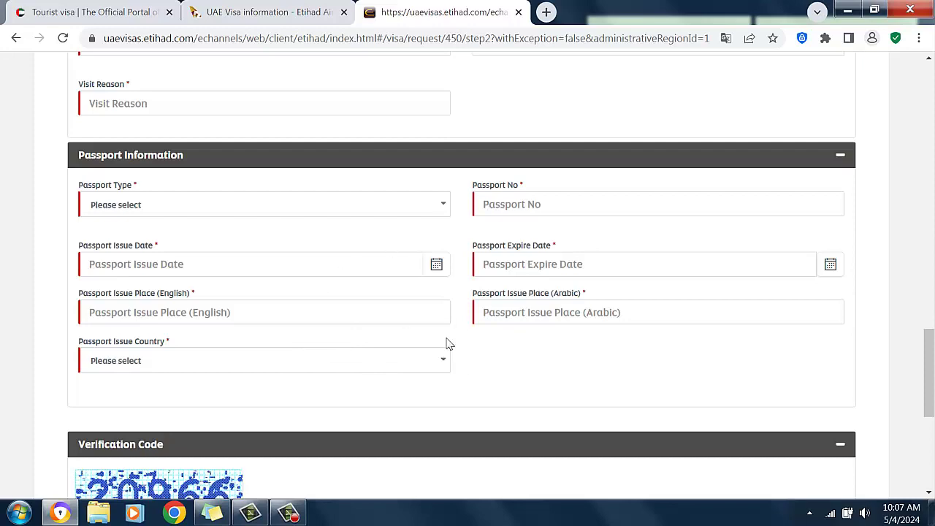
{"action": "scroll", "coordinate": [931, 377], "scroll_direction": "down", "scroll_amount": 2}
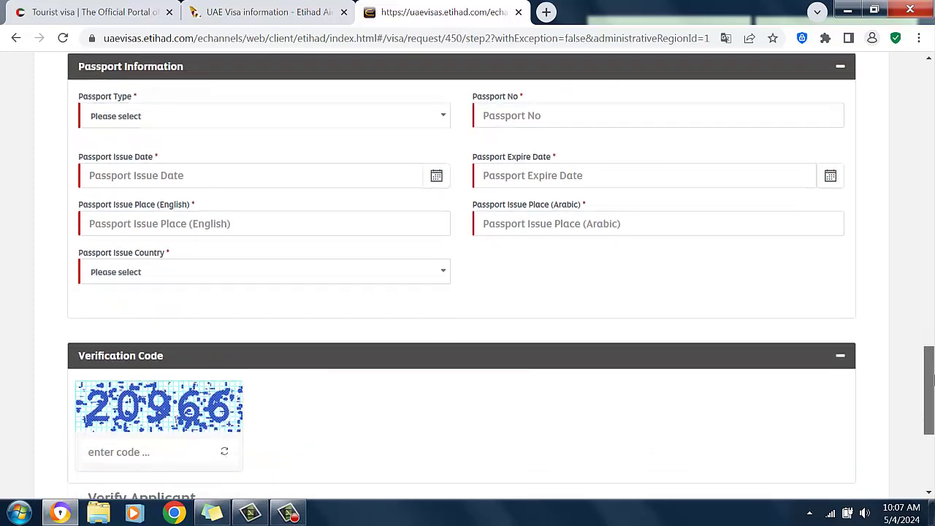
{"action": "left_click_drag", "start_coordinate": [932, 377], "coordinate": [933, 412]}
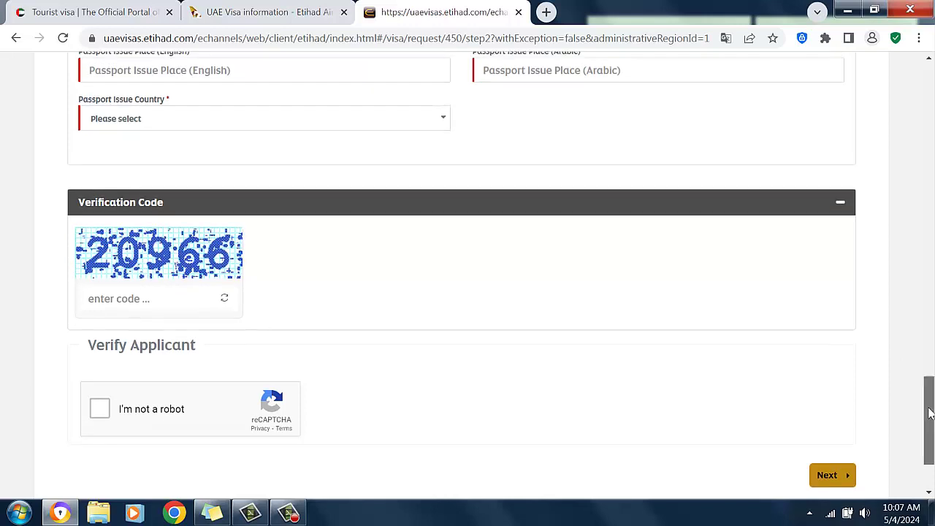
{"action": "left_click_drag", "start_coordinate": [930, 415], "coordinate": [931, 128]}
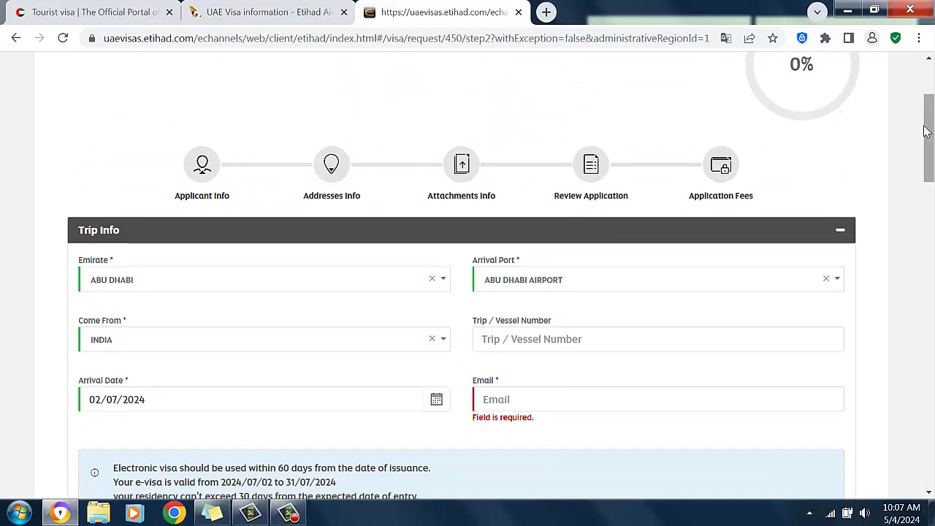
{"action": "mouse_move", "coordinate": [927, 130]}
{"action": "left_mouse_down"}
{"action": "mouse_move", "coordinate": [931, 431]}
{"action": "mouse_move", "coordinate": [932, 139]}
{"action": "left_mouse_up"}
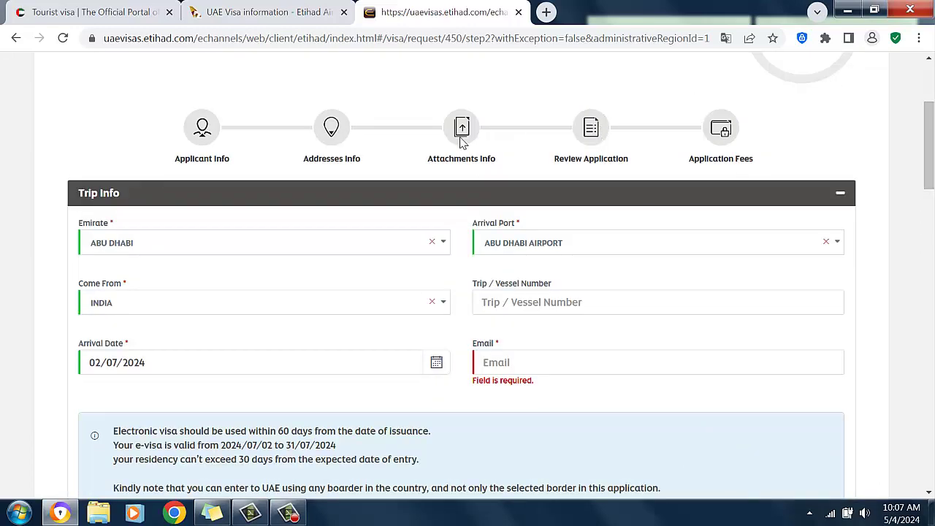
Step: Check the documents required for the multiple-entry tourist visa on the UAE government portal and return to the start of the Etihad application form
{"action": "left_click", "coordinate": [95, 10]}
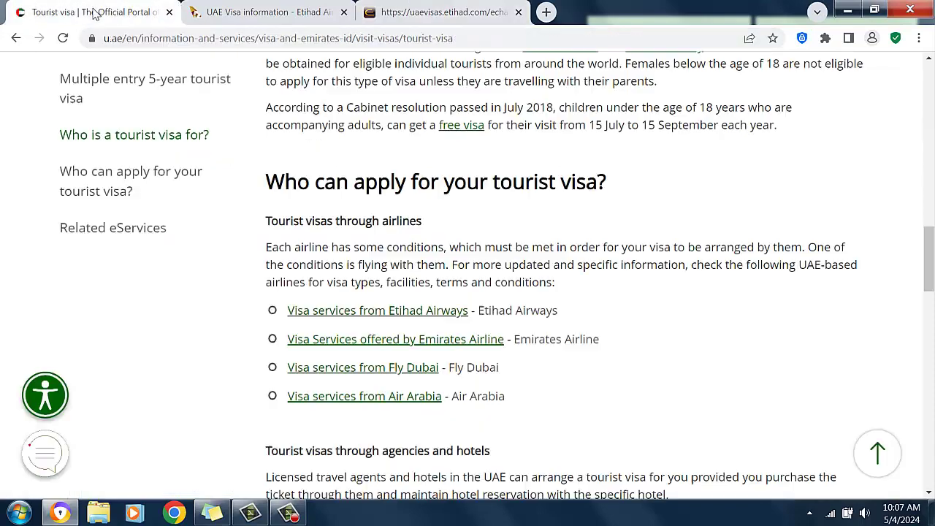
{"action": "left_click_drag", "start_coordinate": [928, 245], "coordinate": [931, 157]}
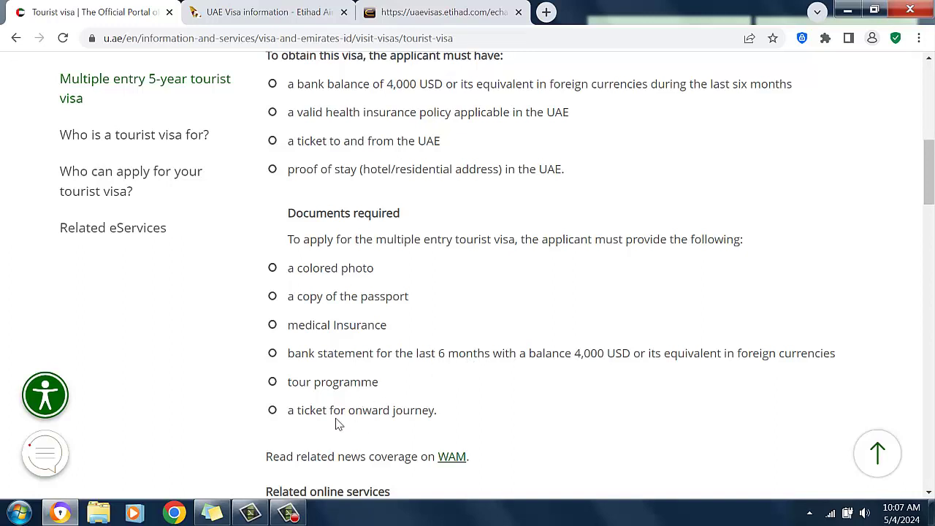
{"action": "left_click", "coordinate": [418, 15]}
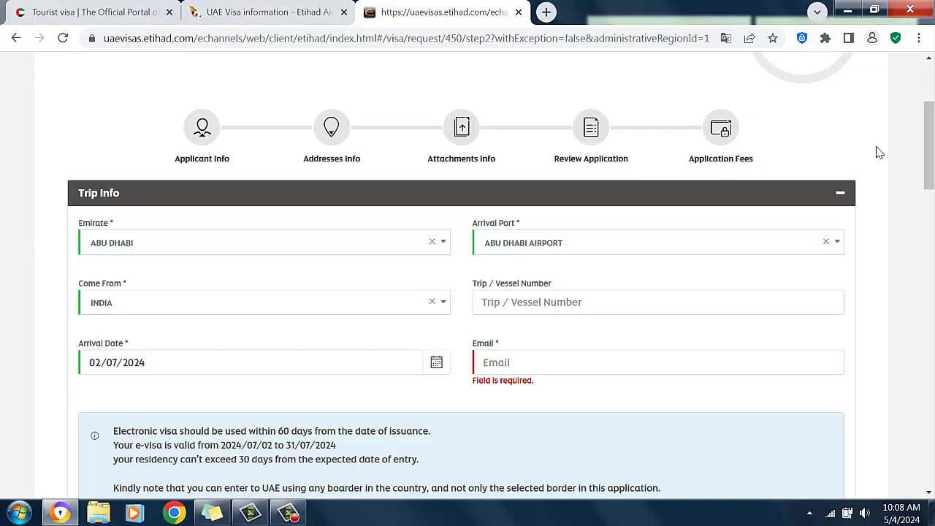
{"action": "left_click_drag", "start_coordinate": [924, 151], "coordinate": [929, 95]}
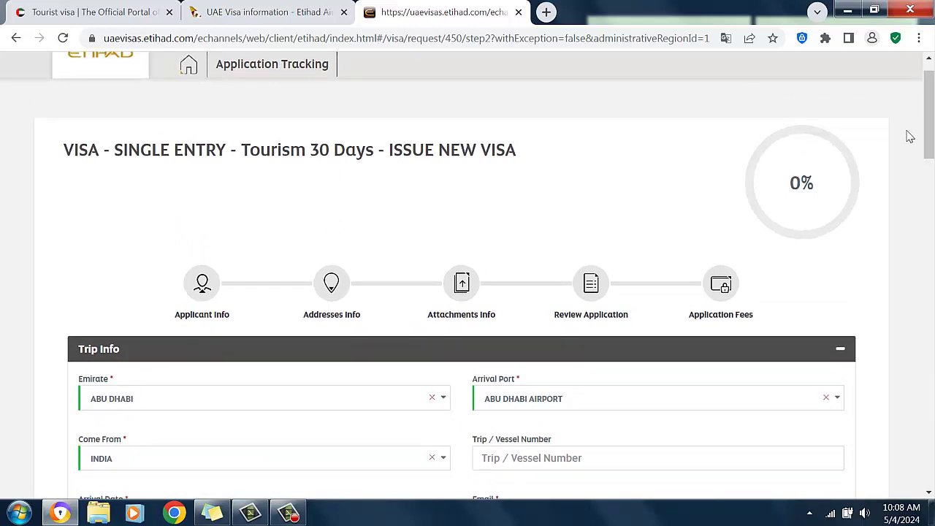
{"action": "left_click_drag", "start_coordinate": [928, 134], "coordinate": [929, 125]}
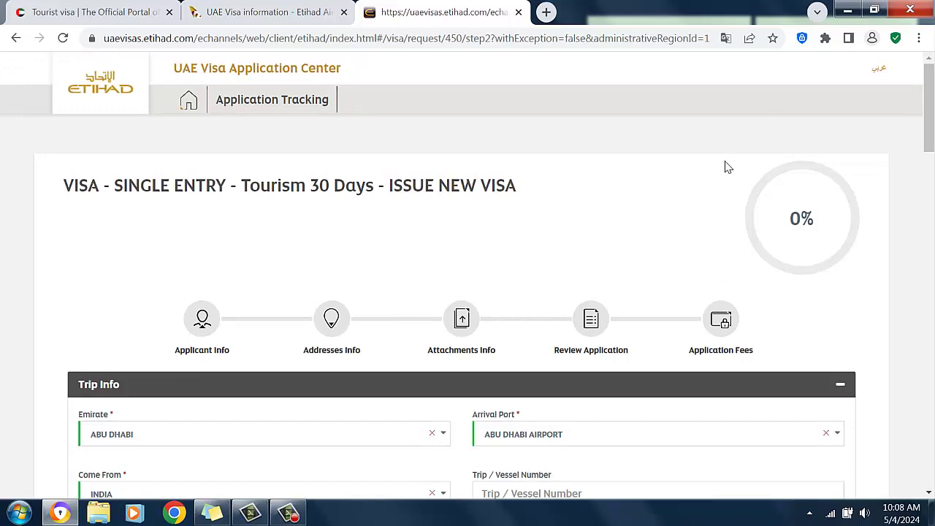
{"action": "left_click_drag", "start_coordinate": [931, 144], "coordinate": [931, 137]}
Step: Compare the validity, duration, number of entries and fees of the transit, tourist and long-term visas on Etihad's UAE Visa information page
{"action": "left_click", "coordinate": [245, 15]}
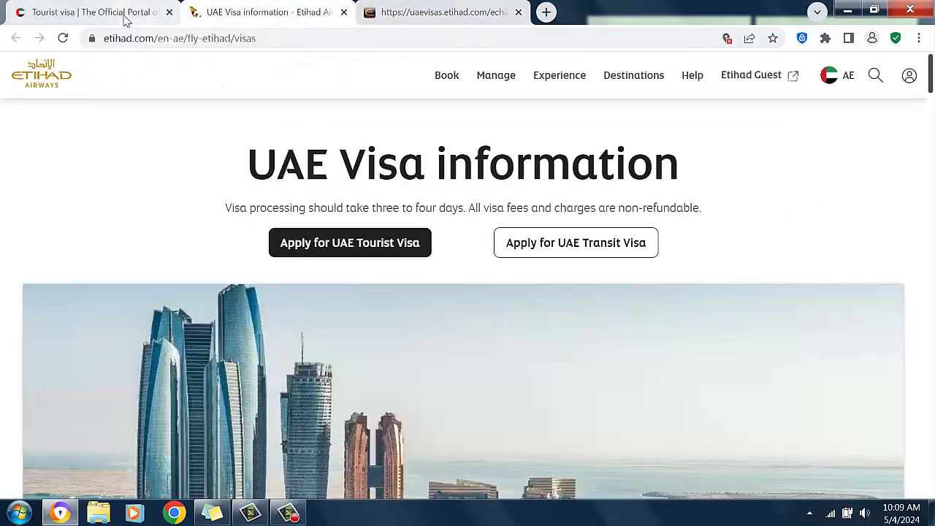
{"action": "left_click_drag", "start_coordinate": [932, 88], "coordinate": [932, 209]}
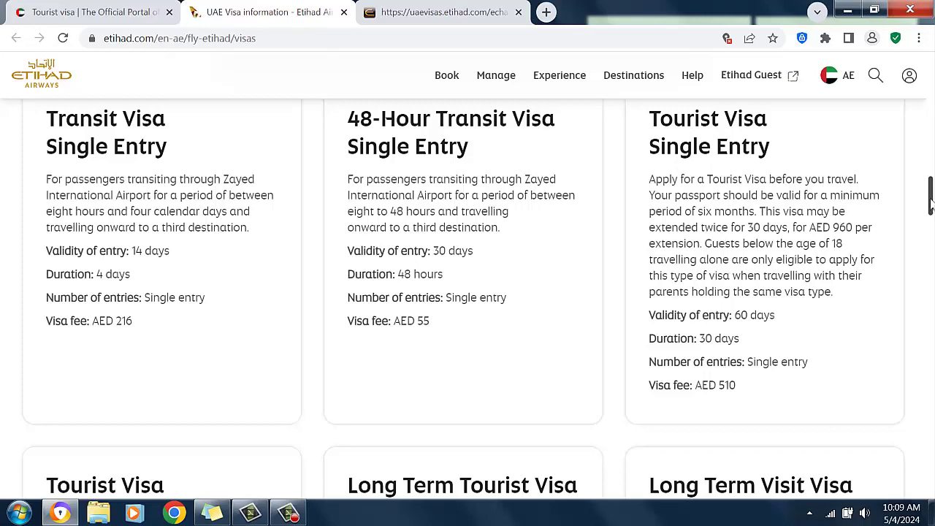
{"action": "scroll", "coordinate": [931, 203], "scroll_direction": "up", "scroll_amount": 1}
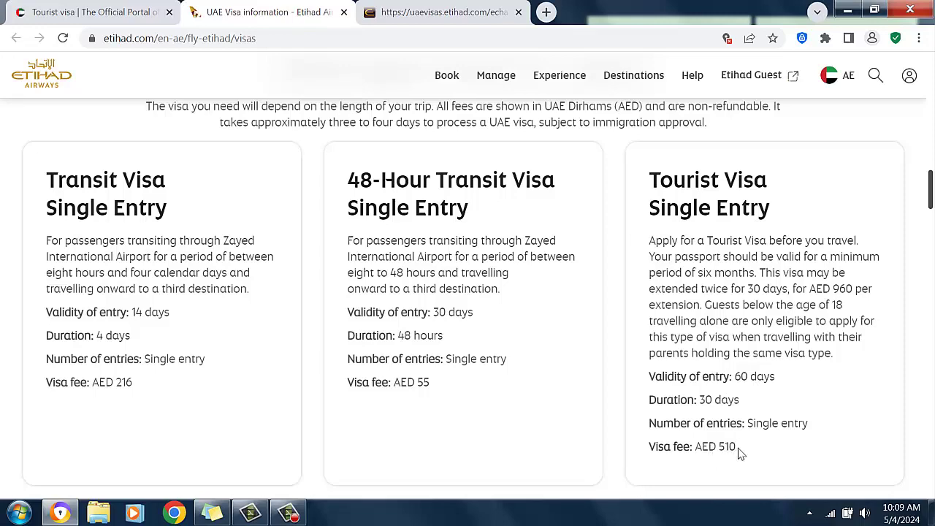
{"action": "scroll", "coordinate": [931, 196], "scroll_direction": "down", "scroll_amount": 1}
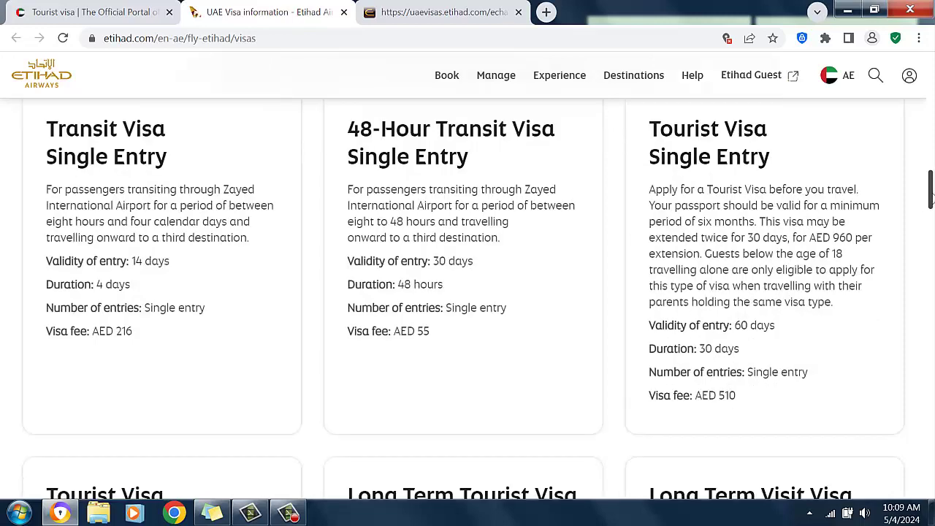
{"action": "scroll", "coordinate": [931, 196], "scroll_direction": "down", "scroll_amount": 2}
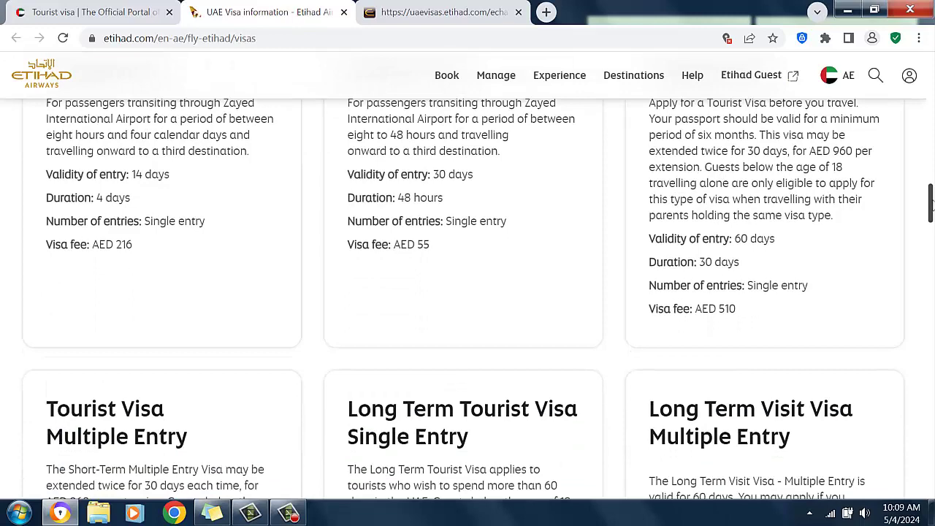
{"action": "scroll", "coordinate": [930, 196], "scroll_direction": "down", "scroll_amount": 4}
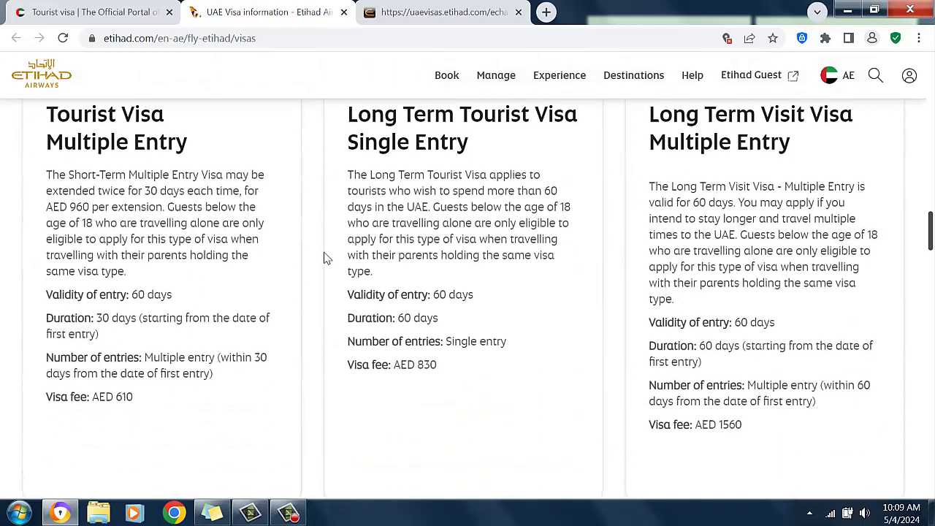
Step: View the Manage options for bookings, check-in and extras on the Etihad site, and return to the trip info of the visa application
{"action": "left_click", "coordinate": [500, 81]}
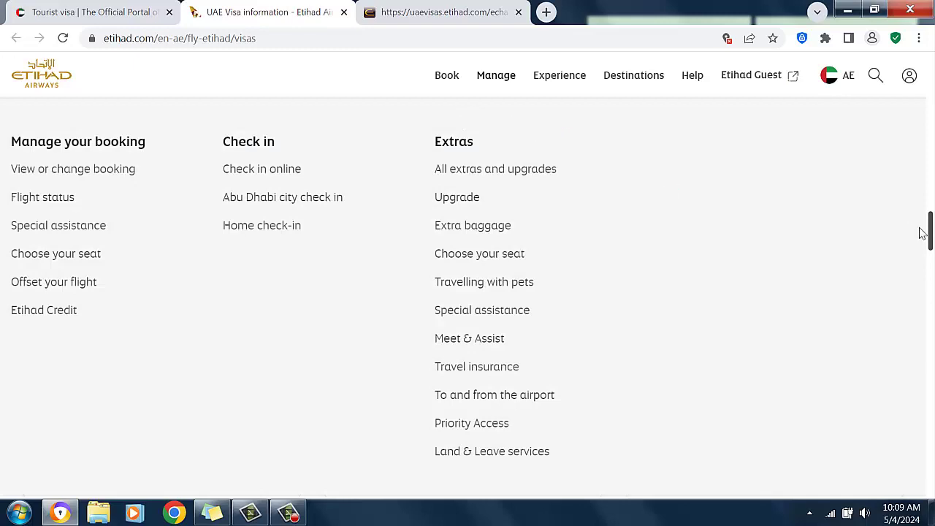
{"action": "left_click", "coordinate": [510, 76]}
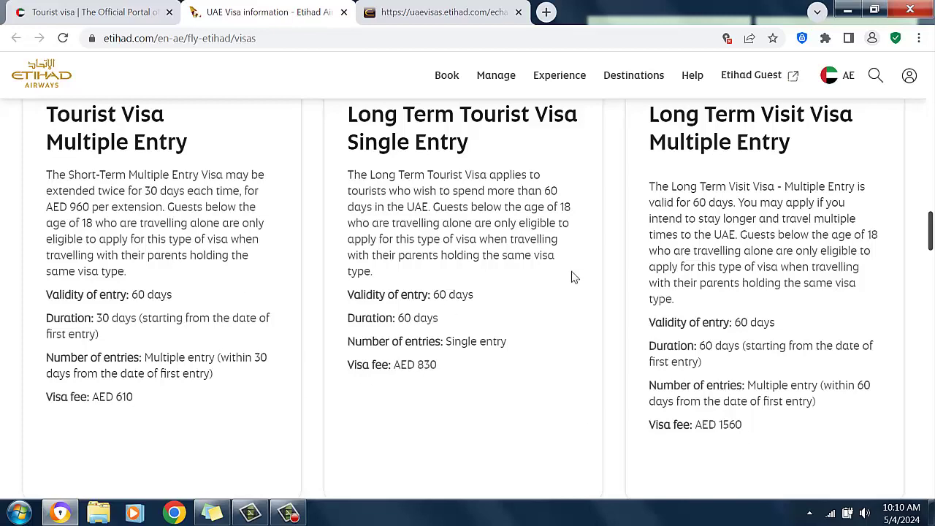
{"action": "left_click", "coordinate": [444, 14]}
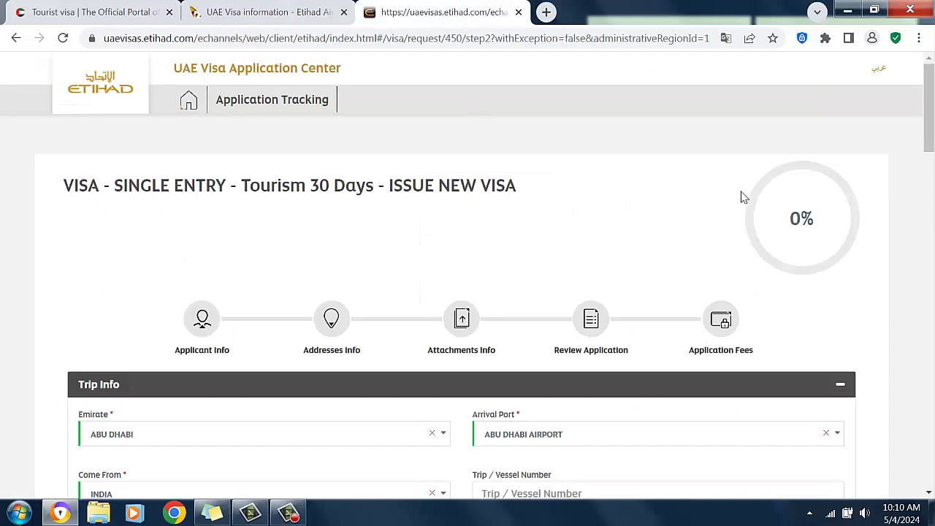
{"action": "scroll", "coordinate": [929, 139], "scroll_direction": "down", "scroll_amount": 3}
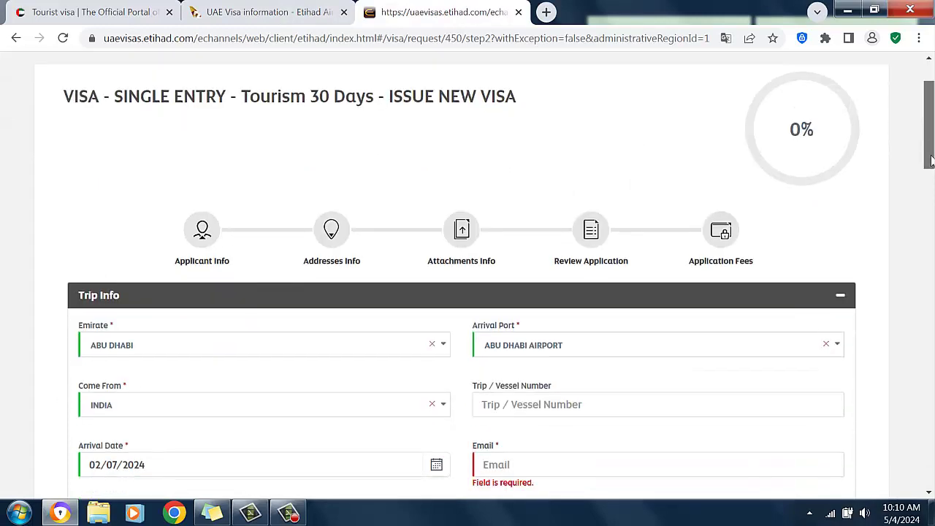